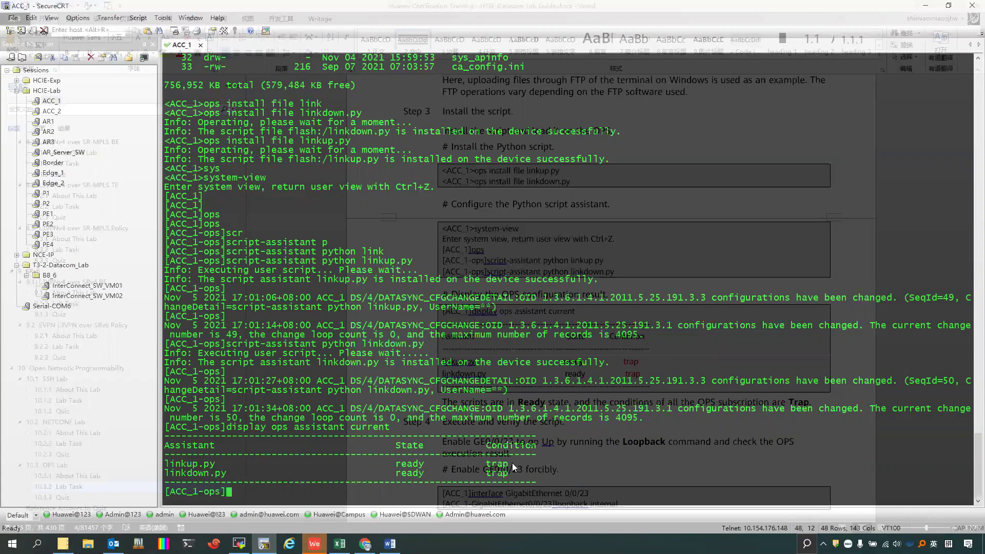
Check the trap conditions of linkup.py and linkdown.py on ACC_1, and locate the linkdown.py code in the Word lab guide.
{"action": "left_click_drag", "start_coordinate": [510, 462], "coordinate": [482, 464]}
{"action": "left_click", "coordinate": [508, 473]}
{"action": "left_click", "coordinate": [926, 5]}
{"action": "scroll", "coordinate": [616, 348], "scroll_direction": "down", "scroll_amount": 3}
{"action": "scroll", "coordinate": [616, 347], "scroll_direction": "down", "scroll_amount": 1}
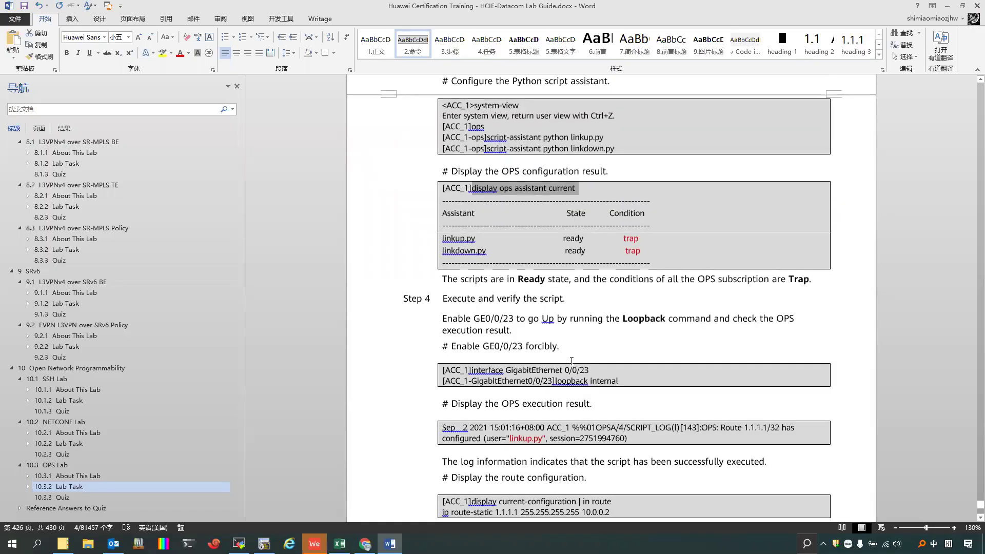
{"action": "scroll", "coordinate": [569, 359], "scroll_direction": "up", "scroll_amount": 15}
{"action": "scroll", "coordinate": [565, 354], "scroll_direction": "up", "scroll_amount": 18}
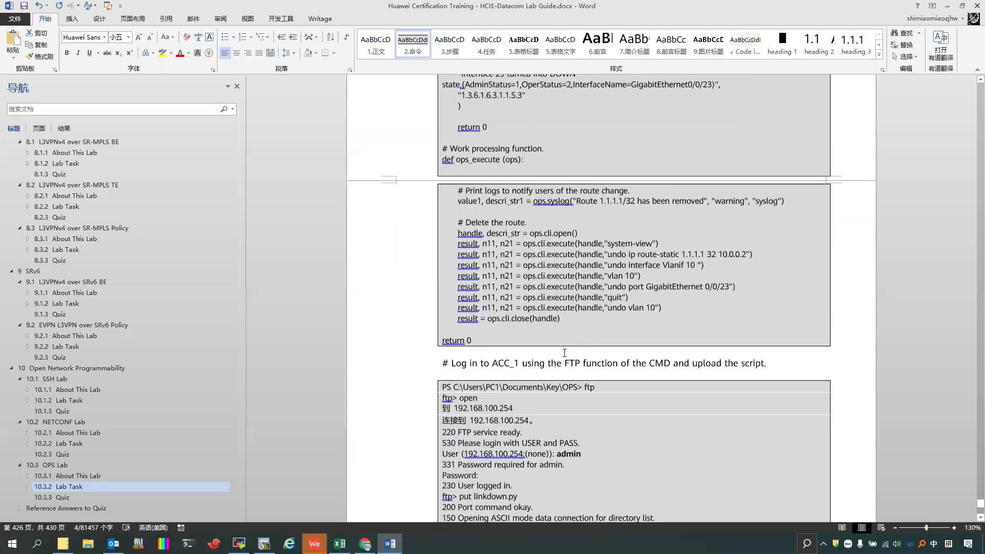
{"action": "scroll", "coordinate": [551, 378], "scroll_direction": "down", "scroll_amount": 1}
{"action": "scroll", "coordinate": [551, 378], "scroll_direction": "down", "scroll_amount": 1}
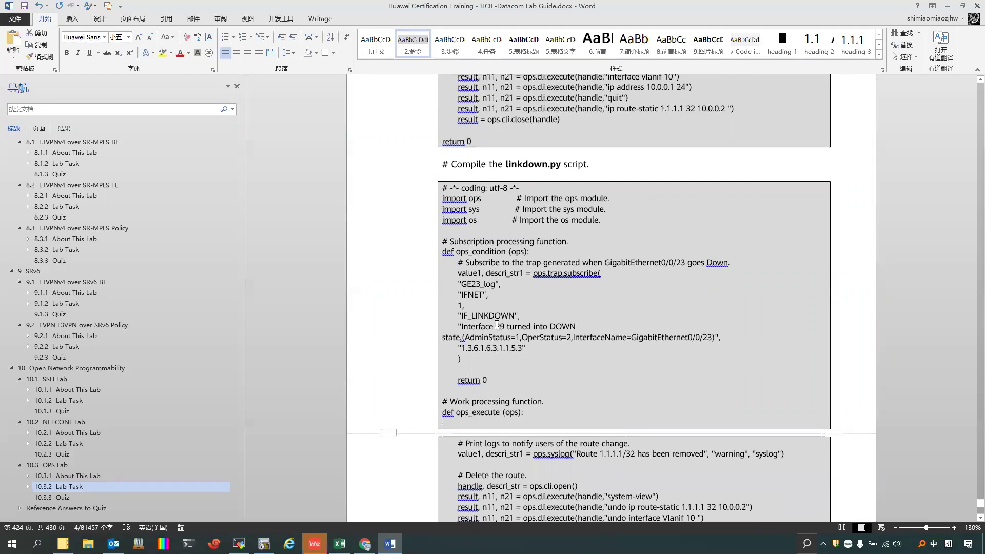
{"action": "scroll", "coordinate": [488, 334], "scroll_direction": "up", "scroll_amount": 5}
{"action": "scroll", "coordinate": [487, 335], "scroll_direction": "down", "scroll_amount": 4}
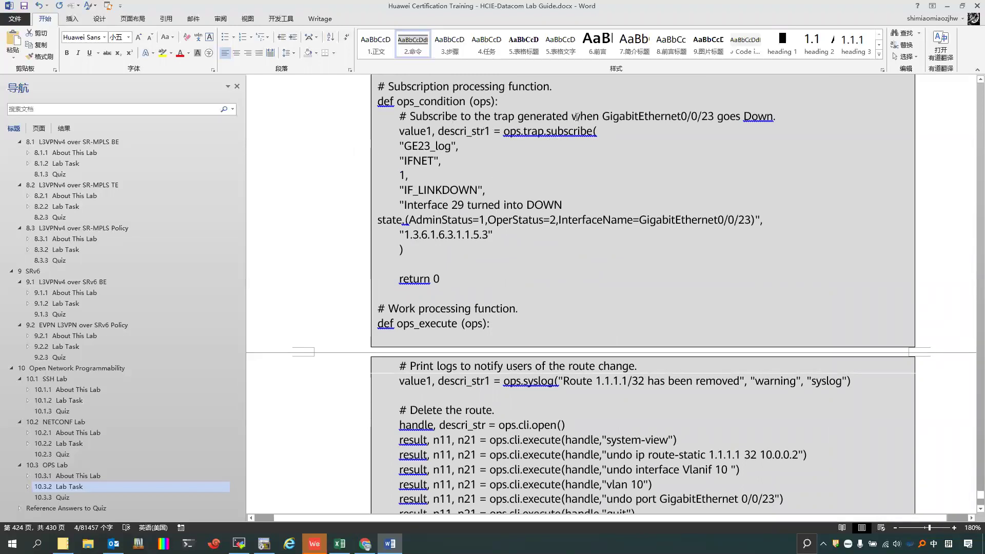
{"action": "scroll", "coordinate": [438, 117], "scroll_direction": "up", "scroll_amount": 1}
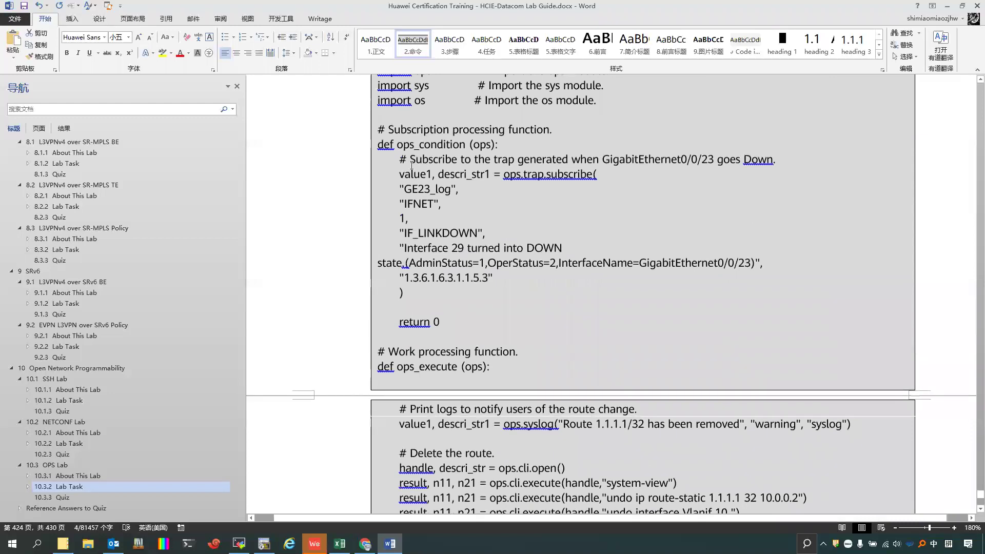
Examine the trap subscription parameters in the ops_condition function of the linkdown.py script.
{"action": "left_click", "coordinate": [491, 160]}
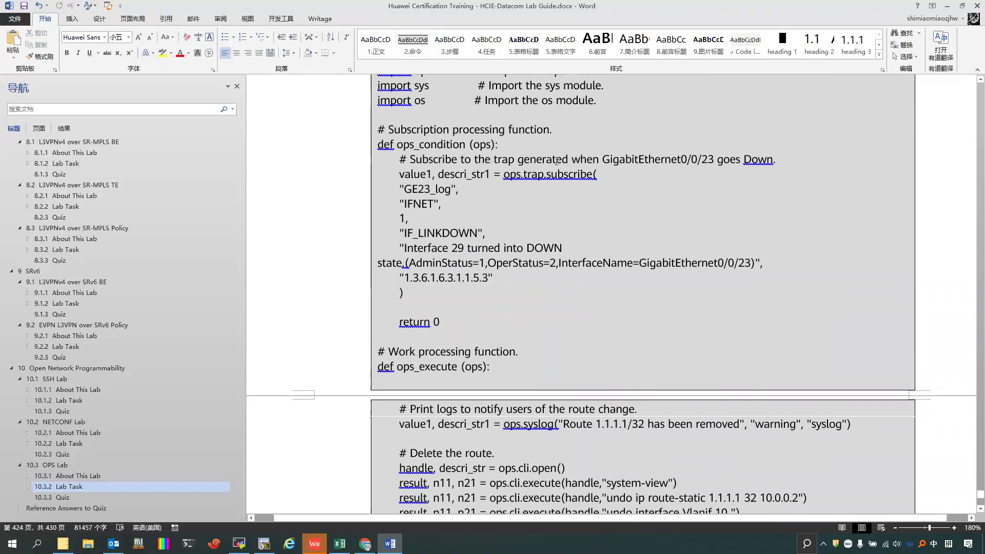
{"action": "left_click", "coordinate": [640, 159]}
{"action": "mouse_move", "coordinate": [394, 190]}
{"action": "left_mouse_down"}
{"action": "mouse_move", "coordinate": [441, 205]}
{"action": "mouse_move", "coordinate": [496, 251]}
{"action": "mouse_move", "coordinate": [505, 279]}
{"action": "mouse_move", "coordinate": [402, 234]}
{"action": "mouse_move", "coordinate": [399, 189]}
{"action": "mouse_move", "coordinate": [385, 188]}
{"action": "left_mouse_up"}
{"action": "left_click", "coordinate": [506, 278]}
{"action": "left_click", "coordinate": [483, 218]}
{"action": "left_click", "coordinate": [474, 193]}
{"action": "left_click", "coordinate": [572, 264]}
Copy the interface GigabitEthernet 0/0/23 command from Step 4 of the lab guide and run it in the ACC_1 SecureCRT session.
{"action": "scroll", "coordinate": [551, 327], "scroll_direction": "down", "scroll_amount": 20}
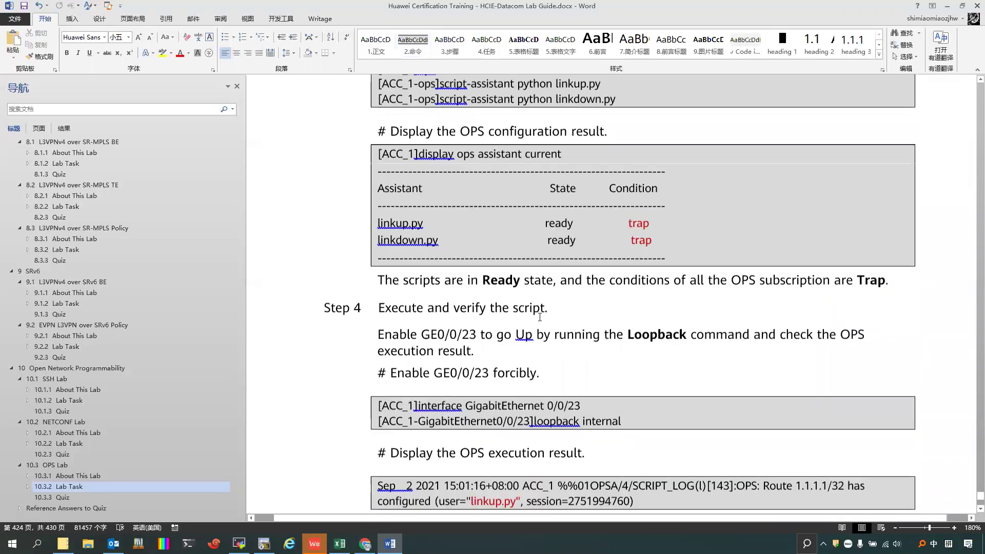
{"action": "scroll", "coordinate": [539, 317], "scroll_direction": "down", "scroll_amount": 2}
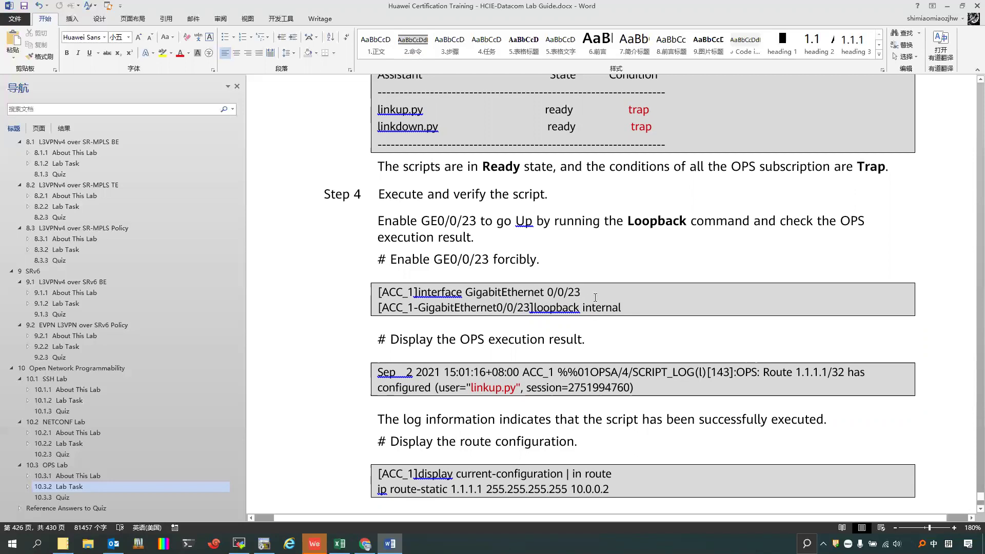
{"action": "left_click_drag", "start_coordinate": [596, 291], "coordinate": [418, 296]}
{"action": "key", "text": "ctrl+c"}
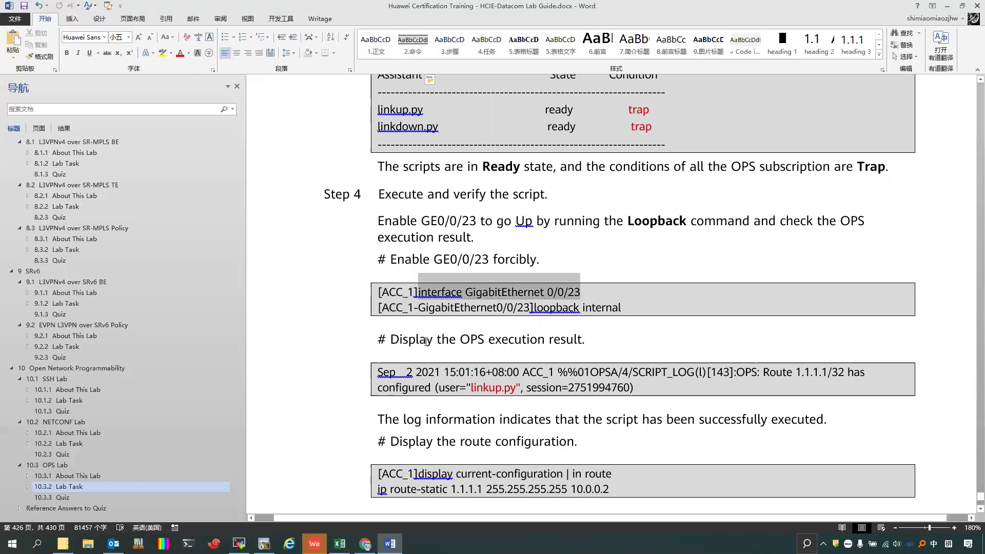
{"action": "left_click", "coordinate": [264, 544]}
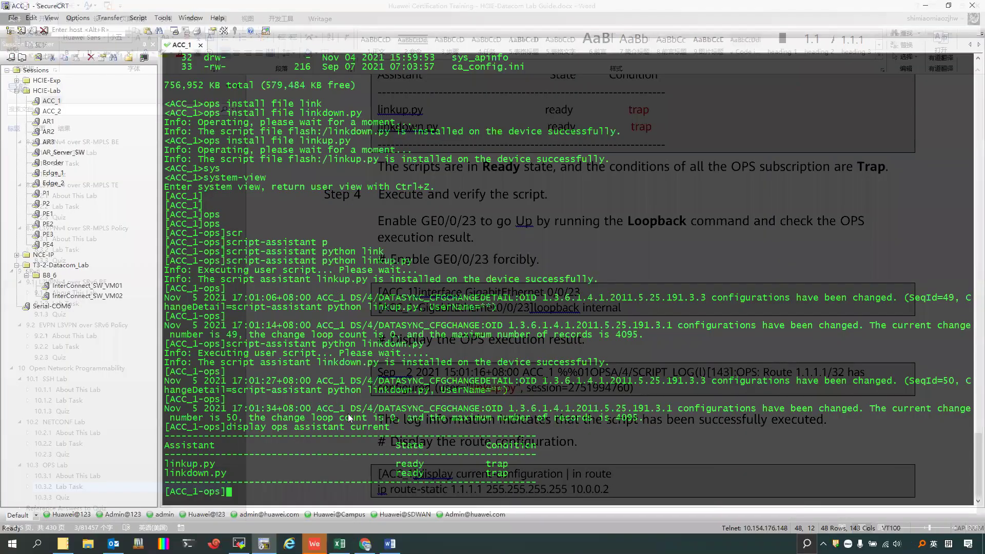
{"action": "right_click", "coordinate": [347, 413]}
{"action": "key", "text": "Return"}
{"action": "key", "text": "Return"}
{"action": "key", "text": "Return"}
{"action": "key", "text": "Return"}
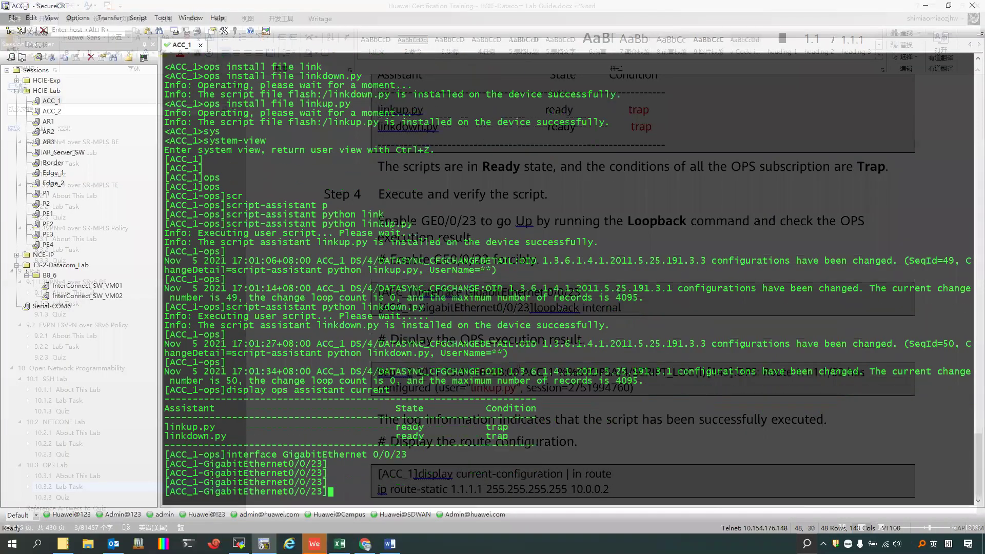
Enable internal loopback on GigabitEthernet0/0/23 with the loopback internal command.
{"action": "type", "text": "loop"}
{"action": "key", "text": "Tab"}
{"action": "key", "text": "Tab"}
{"action": "type", "text": "in"}
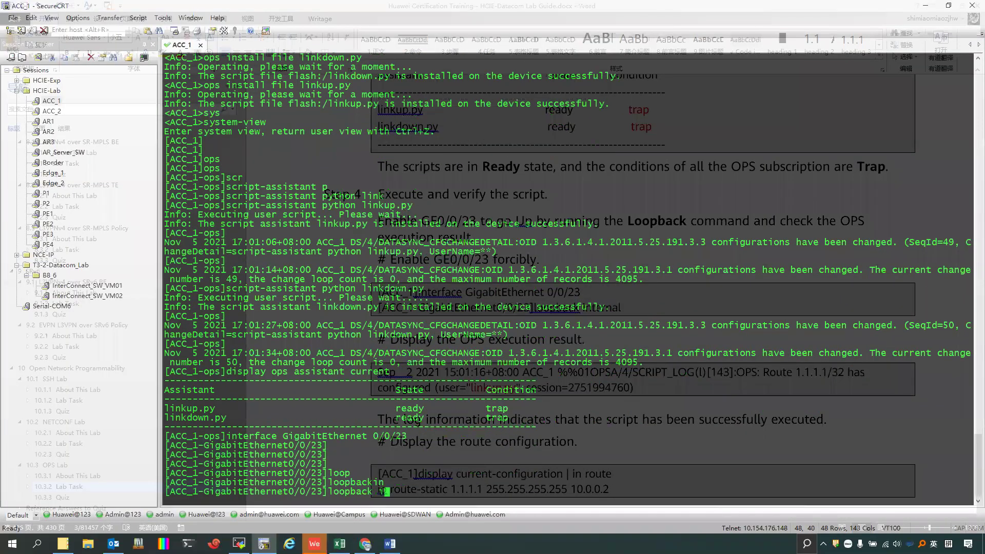
{"action": "key", "text": "Tab"}
{"action": "key", "text": "Return"}
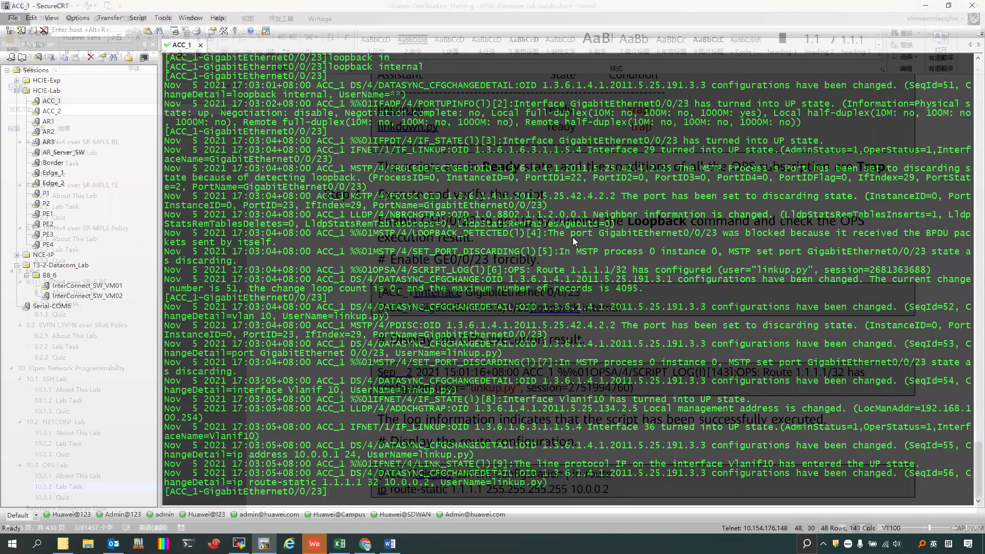
Examine the ACC_1 log output for the OPS script execution message and the GigabitEthernet0/0/23 link-up events.
{"action": "scroll", "coordinate": [575, 229], "scroll_direction": "up", "scroll_amount": 1}
{"action": "left_click_drag", "start_coordinate": [647, 288], "coordinate": [415, 274]}
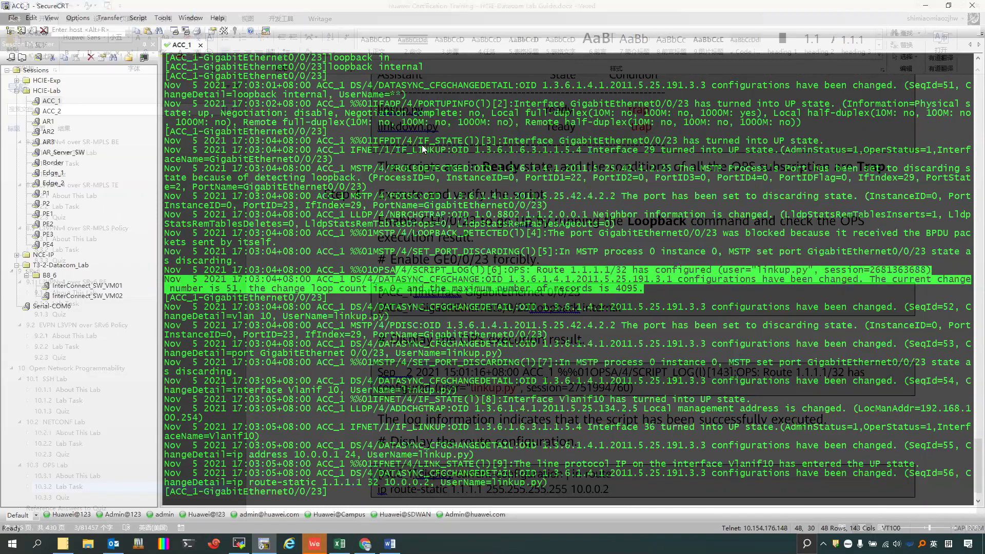
{"action": "left_click", "coordinate": [404, 109]}
{"action": "left_click_drag", "start_coordinate": [418, 93], "coordinate": [418, 85]}
{"action": "left_click", "coordinate": [636, 109]}
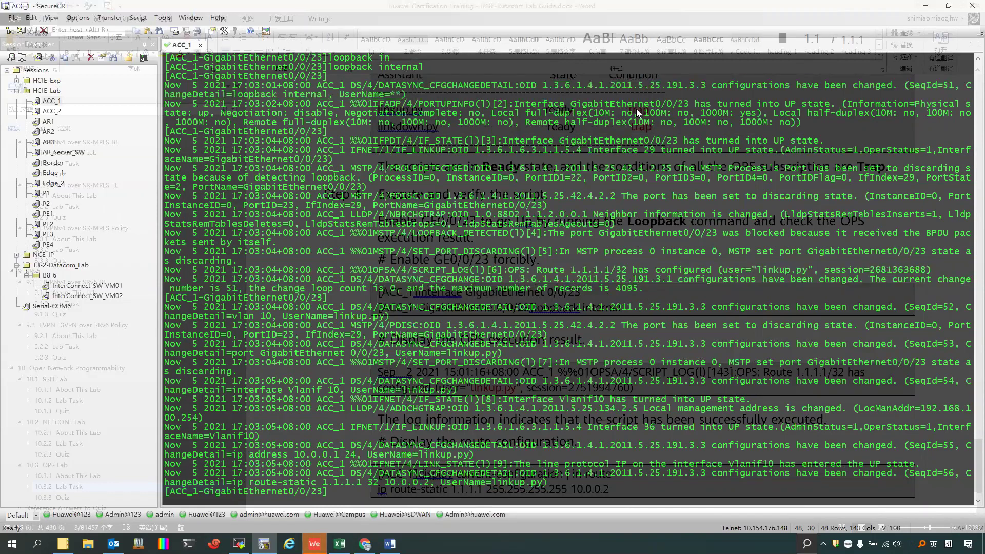
{"action": "left_click_drag", "start_coordinate": [490, 101], "coordinate": [554, 106]}
{"action": "left_click", "coordinate": [791, 125]}
{"action": "left_click_drag", "start_coordinate": [791, 124], "coordinate": [151, 110]}
{"action": "left_click", "coordinate": [548, 145]}
{"action": "left_click_drag", "start_coordinate": [837, 145], "coordinate": [167, 142]}
{"action": "left_click", "coordinate": [366, 171]}
{"action": "left_click_drag", "start_coordinate": [339, 157], "coordinate": [160, 149]}
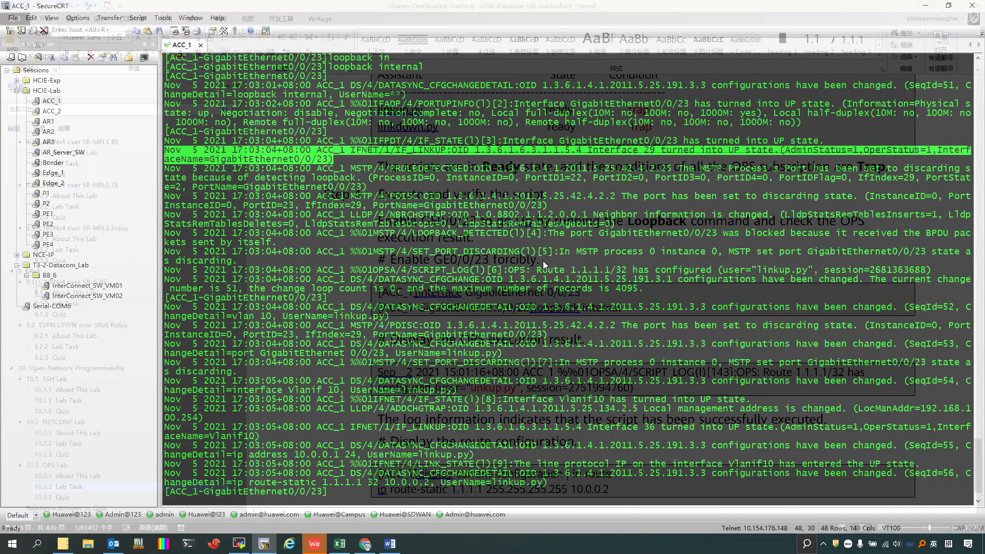
Inspect the log entry for the port GigabitEthernet 0/0/23 configuration change and the user name that made it.
{"action": "left_click_drag", "start_coordinate": [517, 351], "coordinate": [140, 344]}
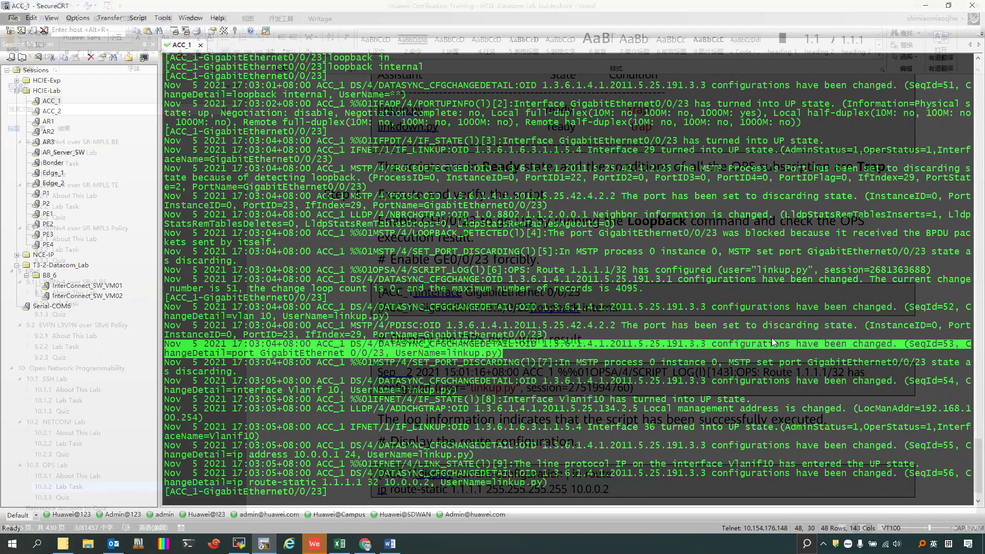
{"action": "left_click", "coordinate": [827, 343]}
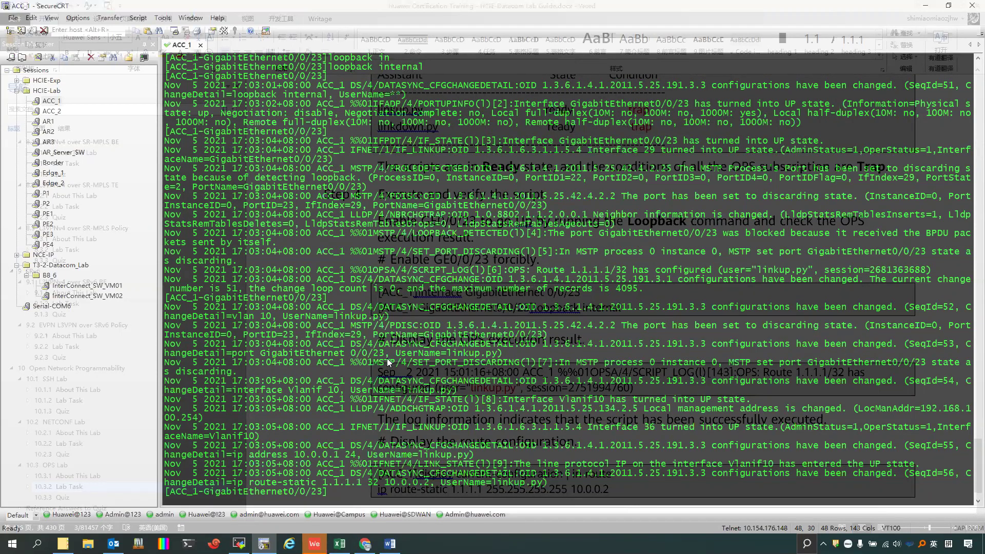
{"action": "mouse_move", "coordinate": [391, 354]}
{"action": "left_mouse_down"}
{"action": "mouse_move", "coordinate": [503, 358]}
{"action": "mouse_move", "coordinate": [394, 353]}
{"action": "left_mouse_up"}
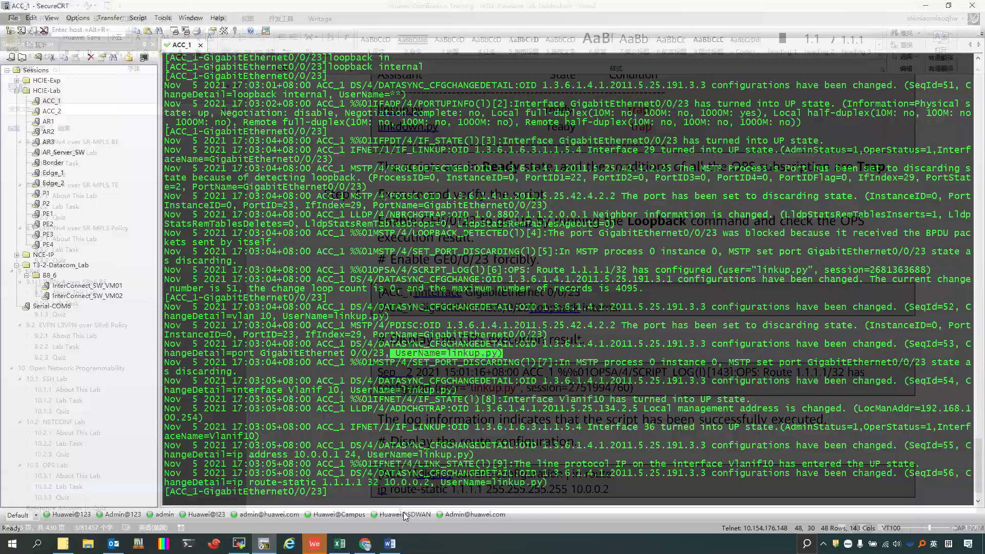
Return to the Word lab guide and review the ops_execute function of linkdown.py with its route deletion commands.
{"action": "left_click", "coordinate": [390, 544]}
{"action": "scroll", "coordinate": [474, 387], "scroll_direction": "down", "scroll_amount": 3}
{"action": "scroll", "coordinate": [465, 367], "scroll_direction": "up", "scroll_amount": 8}
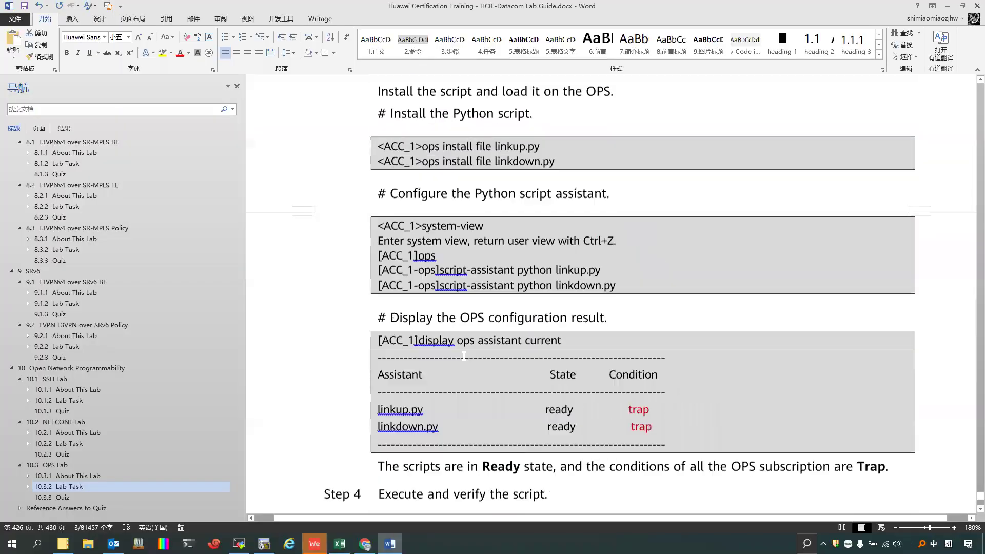
{"action": "scroll", "coordinate": [461, 359], "scroll_direction": "down", "scroll_amount": 15}
{"action": "scroll", "coordinate": [460, 354], "scroll_direction": "down", "scroll_amount": 5}
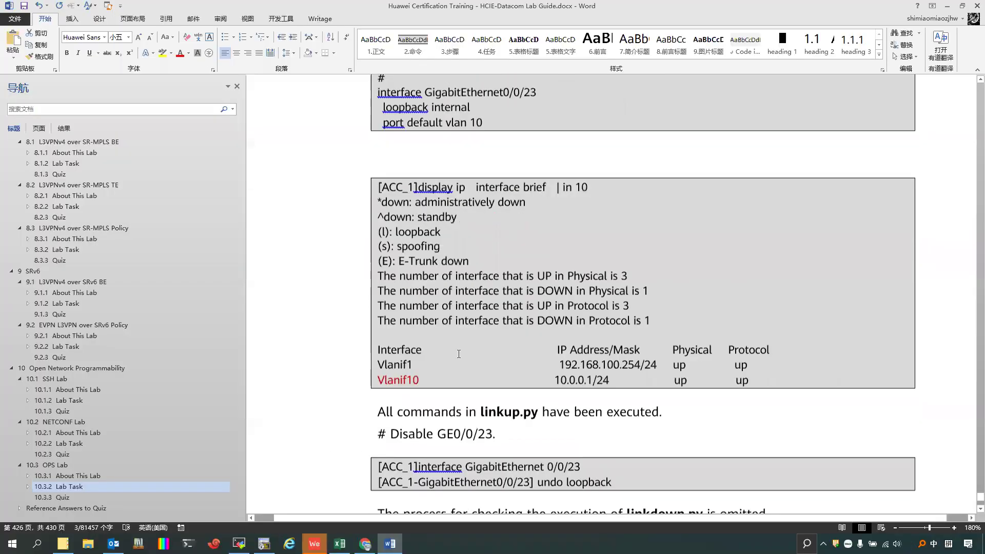
{"action": "scroll", "coordinate": [467, 334], "scroll_direction": "up", "scroll_amount": 15}
{"action": "scroll", "coordinate": [469, 325], "scroll_direction": "up", "scroll_amount": 20}
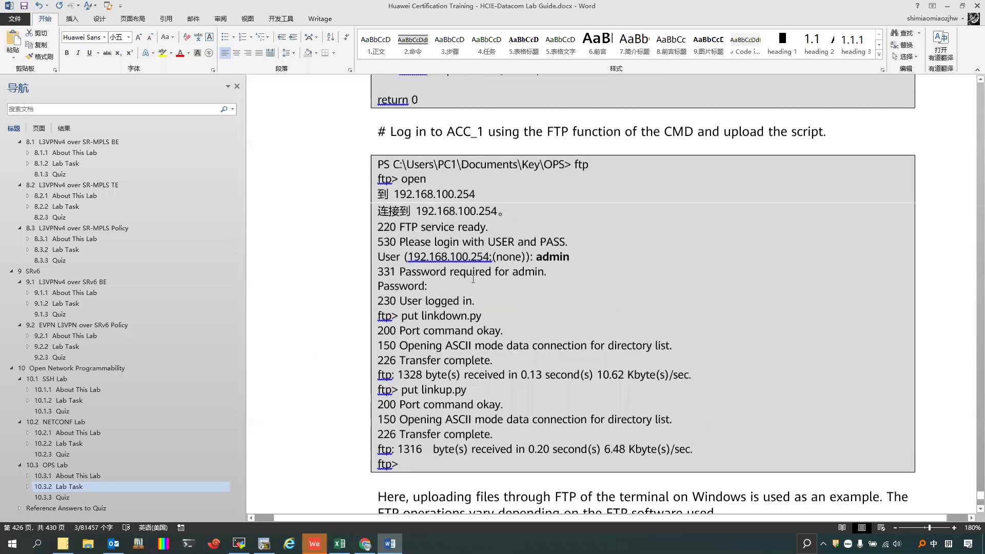
{"action": "scroll", "coordinate": [407, 194], "scroll_direction": "down", "scroll_amount": 4}
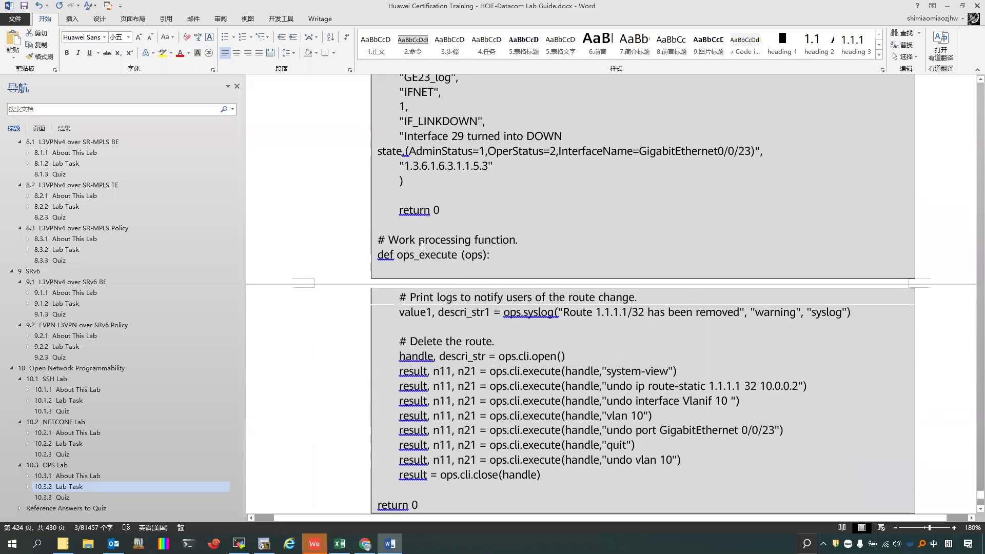
{"action": "left_click_drag", "start_coordinate": [389, 222], "coordinate": [523, 222]}
{"action": "left_click", "coordinate": [565, 292]}
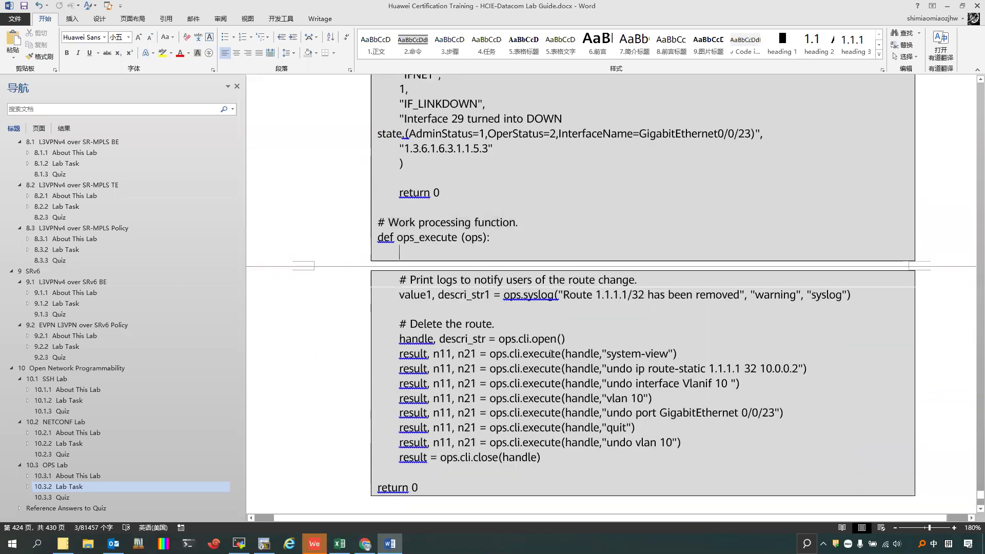
{"action": "left_click_drag", "start_coordinate": [560, 458], "coordinate": [526, 321]}
{"action": "left_click", "coordinate": [525, 324]}
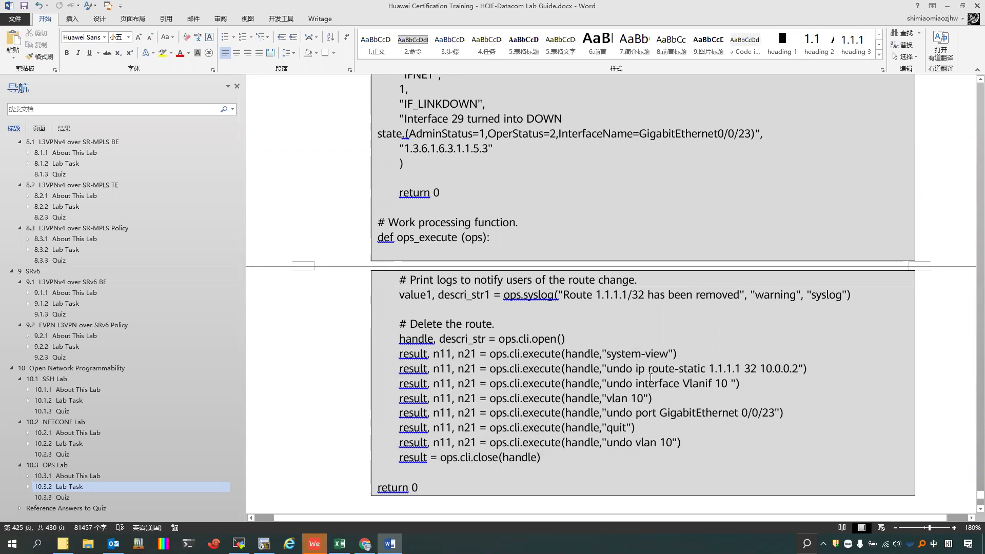
Review the commands under "Add a route" in the ops_execute function of linkup.py, including port GigabitEthernet 0/0/23.
{"action": "scroll", "coordinate": [650, 378], "scroll_direction": "up", "scroll_amount": 15}
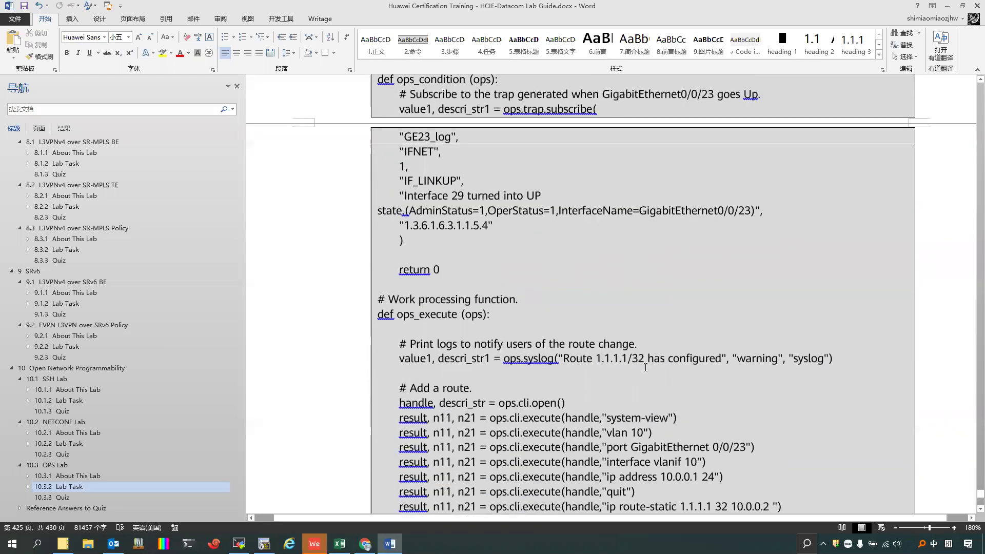
{"action": "left_click_drag", "start_coordinate": [644, 391], "coordinate": [679, 410]}
{"action": "left_click", "coordinate": [619, 404]}
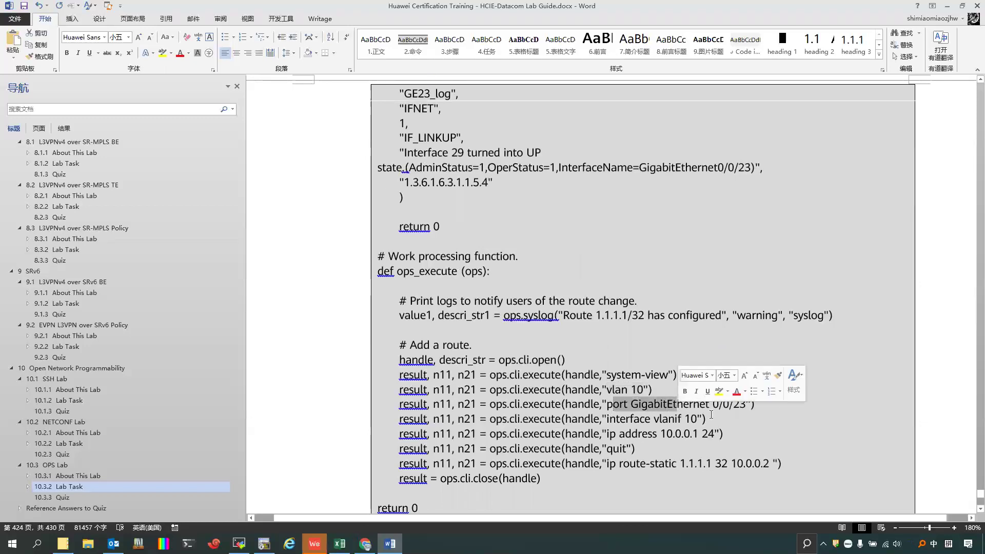
{"action": "left_click", "coordinate": [734, 416]}
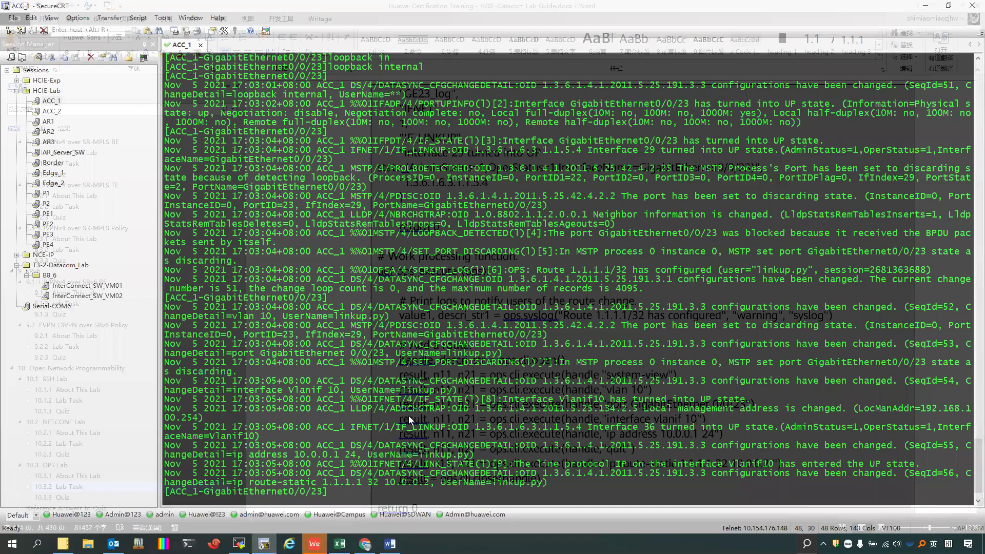
In the ACC_1 SecureCRT session, quit the interface view and enter the VLAN 10 view, accepting the NETCONF conflict warning.
{"action": "type", "text": "qui"}
{"action": "key", "text": "Tab"}
{"action": "key", "text": "Return"}
{"action": "type", "text": "vlan"}
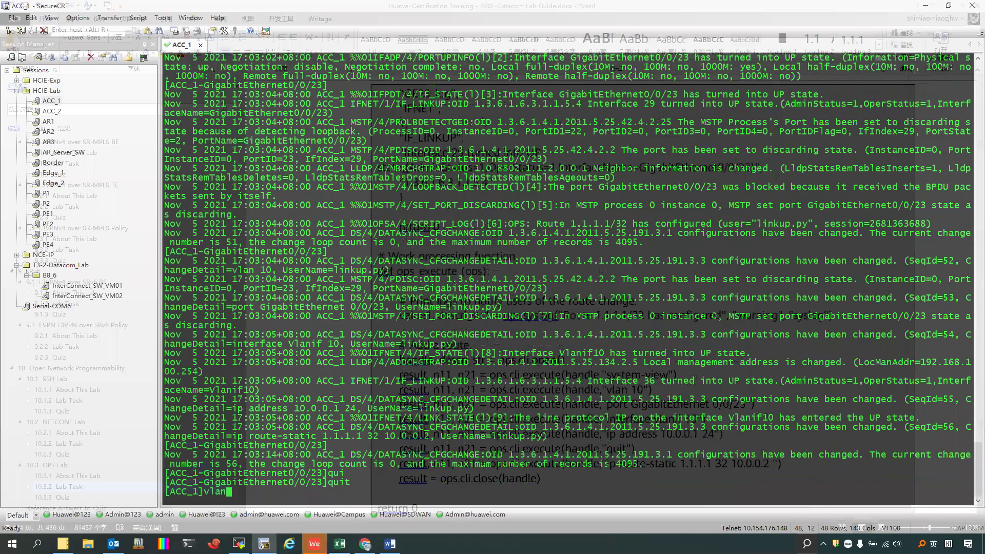
{"action": "key", "text": "Tab"}
{"action": "type", "text": "10"}
{"action": "key", "text": "Return"}
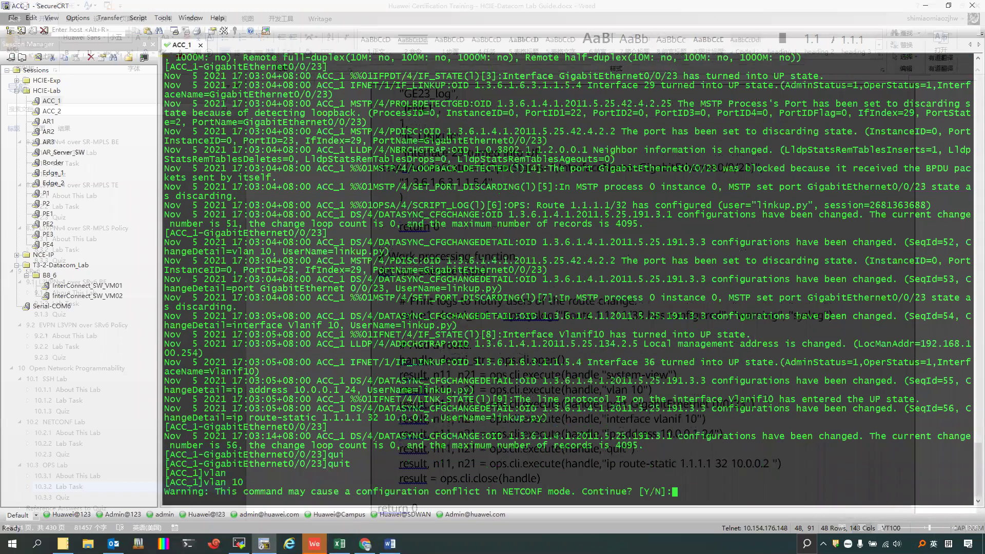
{"action": "type", "text": "y"}
{"action": "key", "text": "Return"}
Display the current configuration of VLAN 10 with dis this.
{"action": "type", "text": "dis this"}
{"action": "key", "text": "Tab"}
{"action": "key", "text": "Return"}
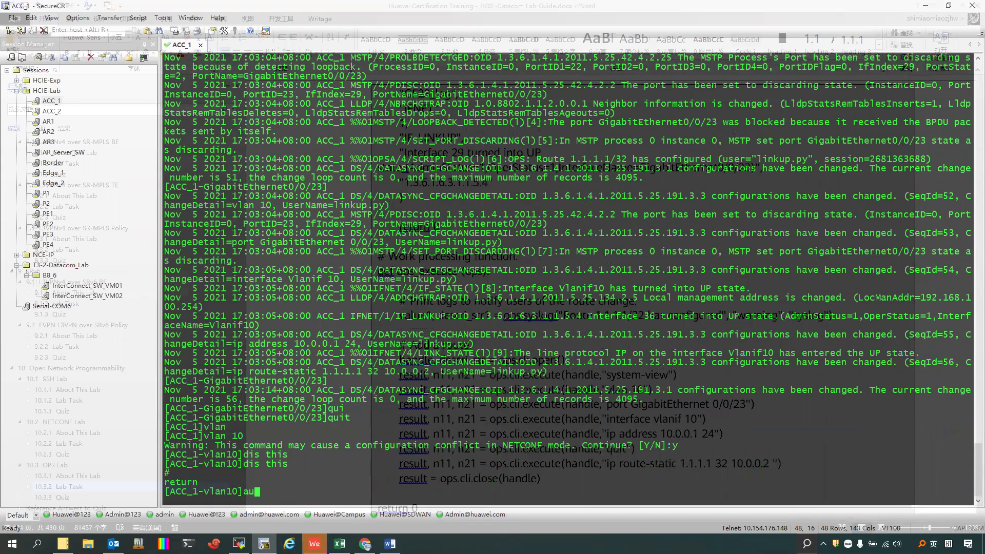
Quit the VLAN view, enter interface Vlanif 10 while accepting the NETCONF conflict warning, and display its configuration.
{"action": "type", "text": "qui"}
{"action": "key", "text": "Tab"}
{"action": "key", "text": "Return"}
{"action": "type", "text": "int"}
{"action": "key", "text": "Tab"}
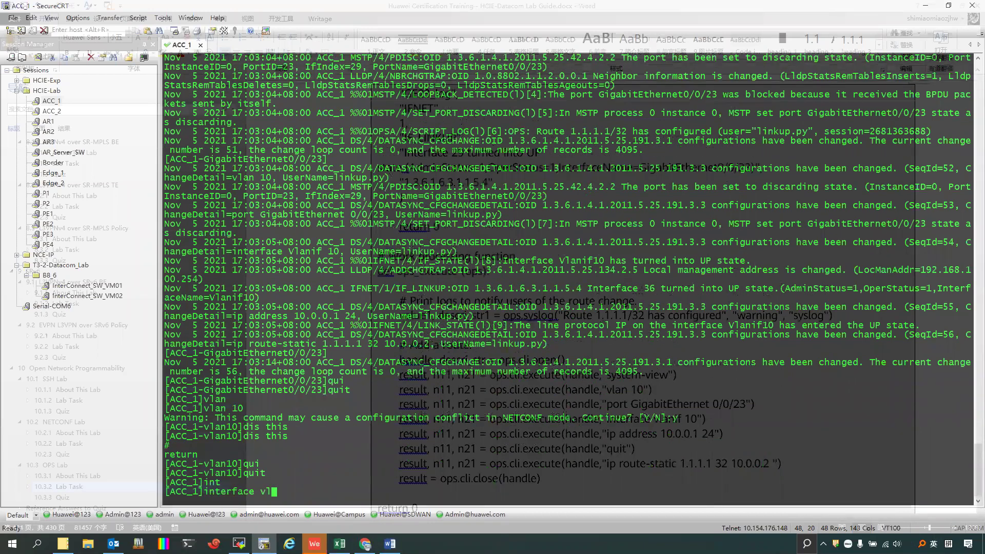
{"action": "type", "text": "vlan"}
{"action": "key", "text": "Tab"}
{"action": "type", "text": "10"}
{"action": "key", "text": "Return"}
{"action": "type", "text": "y"}
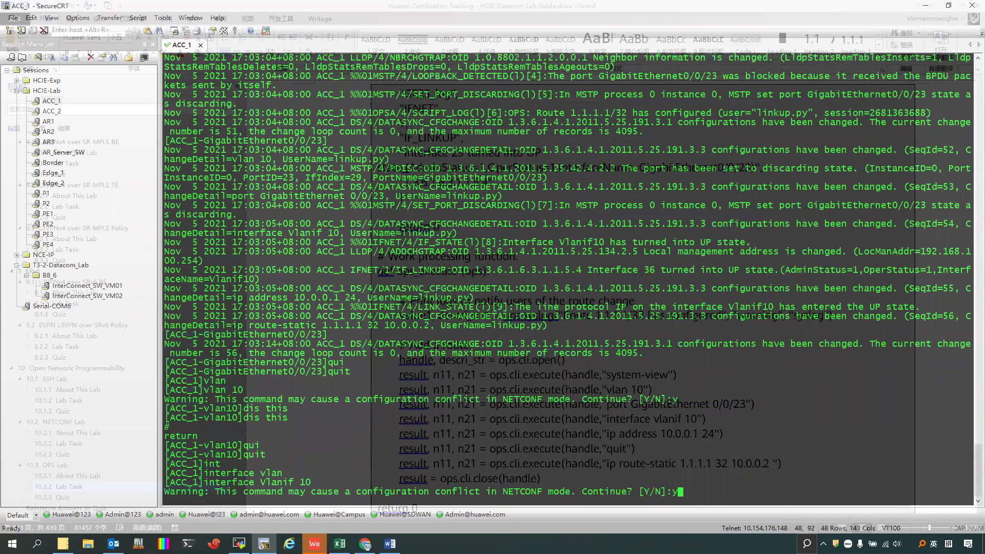
{"action": "key", "text": "Return"}
{"action": "type", "text": "dis thi"}
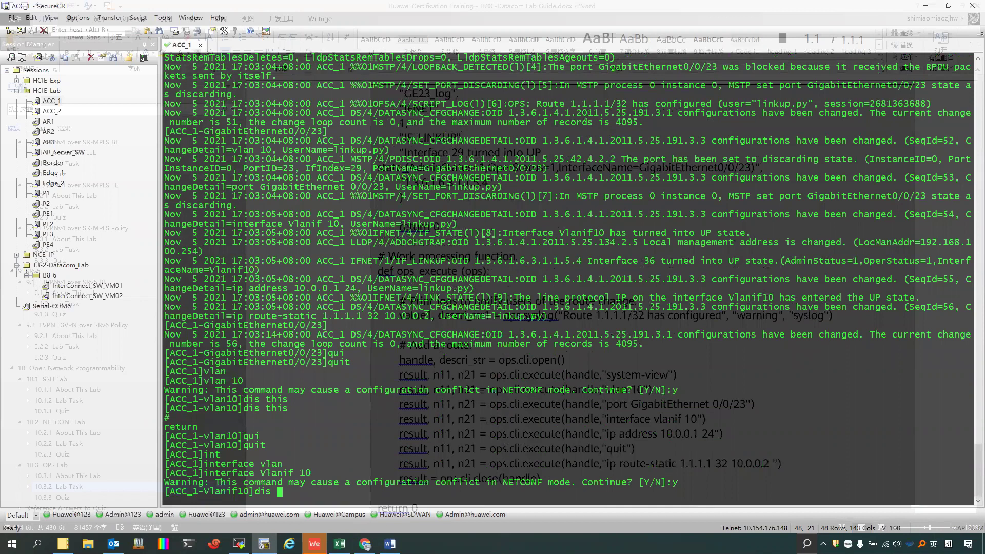
{"action": "key", "text": "Return"}
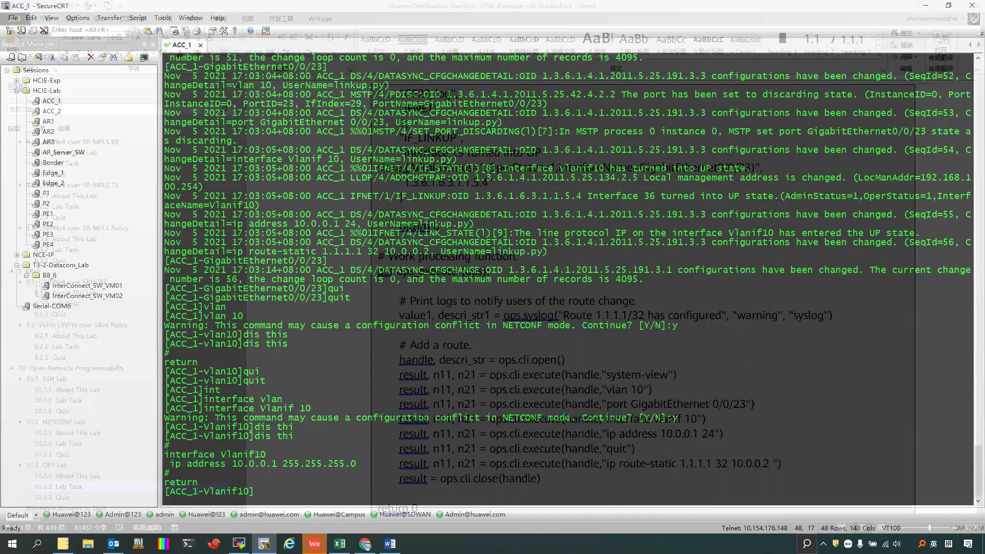
Display the static route entries in the running configuration by filtering the display cu output with in route-sta.
{"action": "type", "text": "dis"}
{"action": "key", "text": "Tab"}
{"action": "type", "text": "cu"}
{"action": "key", "text": "Tab"}
{"action": "key", "text": "BackSpace"}
{"action": "key", "text": "BackSpace"}
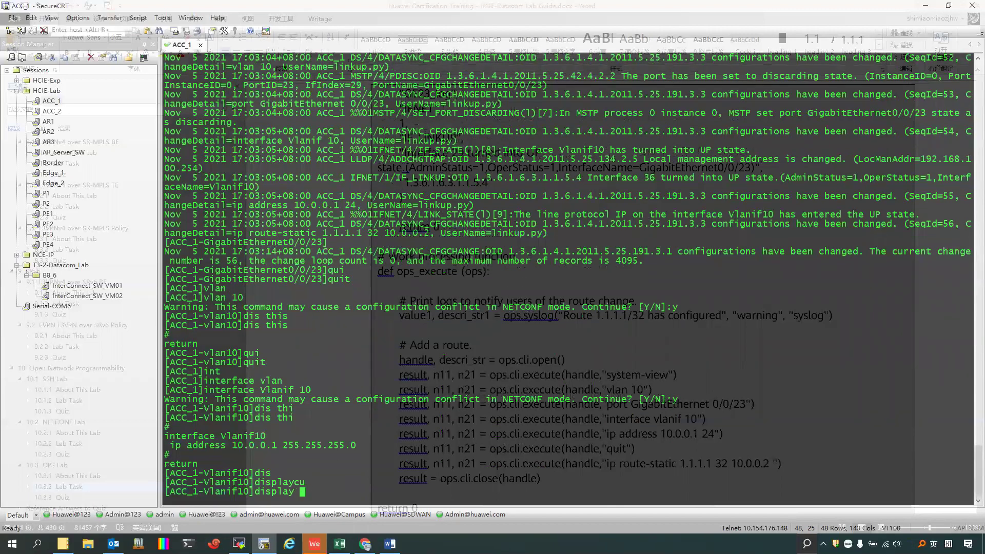
{"action": "type", "text": "cu | in route-sta"}
{"action": "key", "text": "Return"}
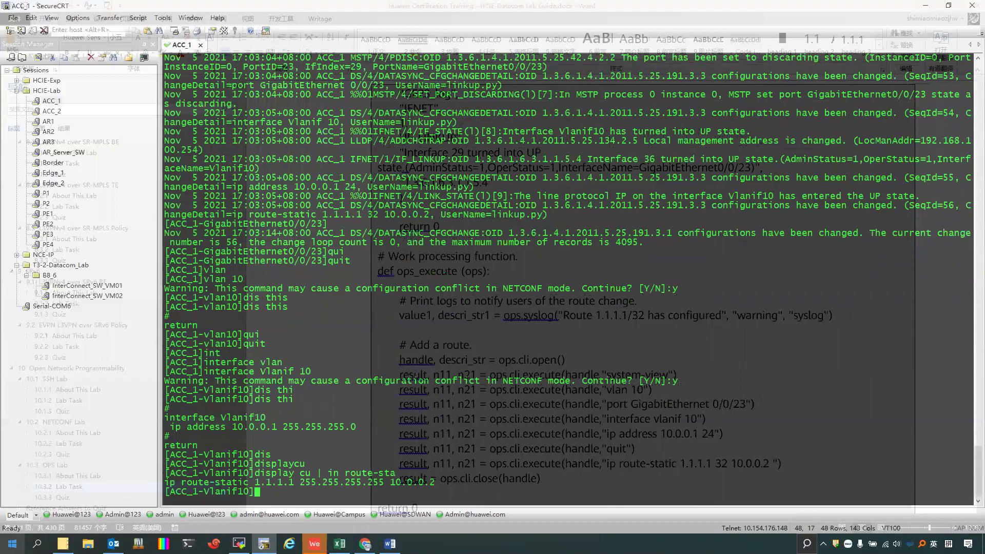
{"action": "left_click_drag", "start_coordinate": [456, 486], "coordinate": [169, 471]}
{"action": "left_click", "coordinate": [391, 434]}
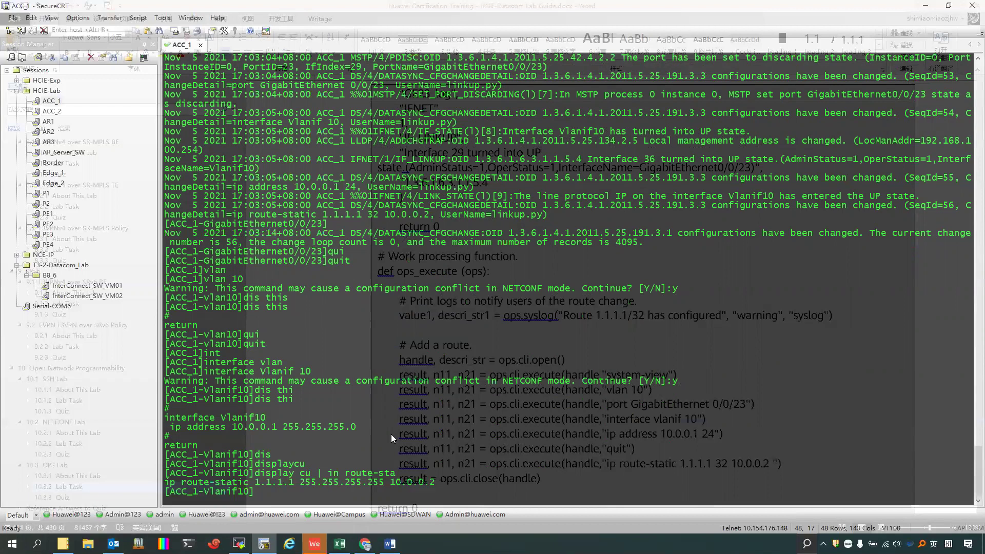
Quit the Vlanif 10 view and enter the view of interface GigabitEthernet 0/0/23.
{"action": "type", "text": "qu"}
{"action": "key", "text": "Tab"}
{"action": "key", "text": "Return"}
{"action": "type", "text": "int"}
{"action": "key", "text": "Tab"}
{"action": "type", "text": "g"}
{"action": "key", "text": "Tab"}
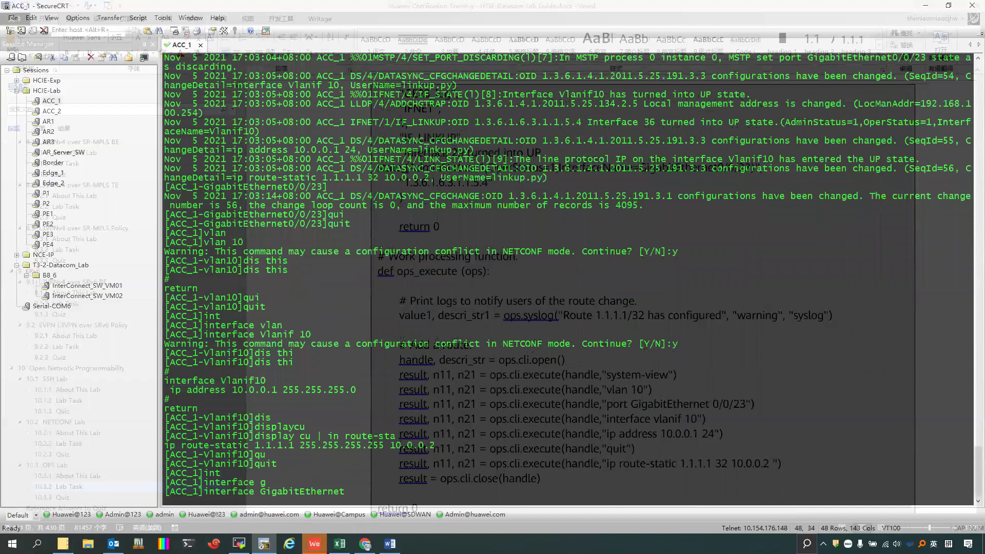
{"action": "type", "text": "0/0/23"}
{"action": "key", "text": "Return"}
Remove the loopback setting from GigabitEthernet0/0/23 with the undo loopback command.
{"action": "type", "text": "nd"}
{"action": "key", "text": "Return"}
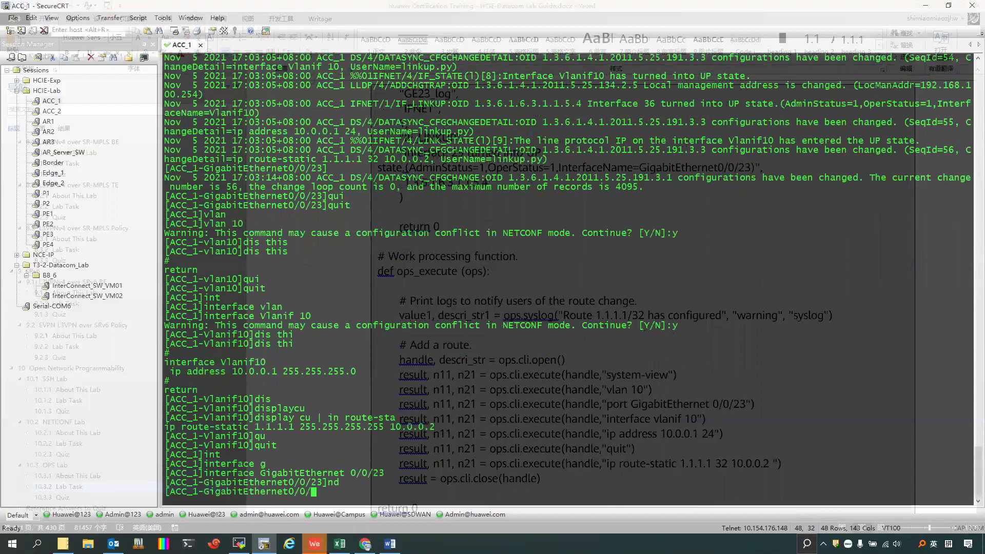
{"action": "type", "text": "undo l"}
{"action": "type", "text": "oopback"}
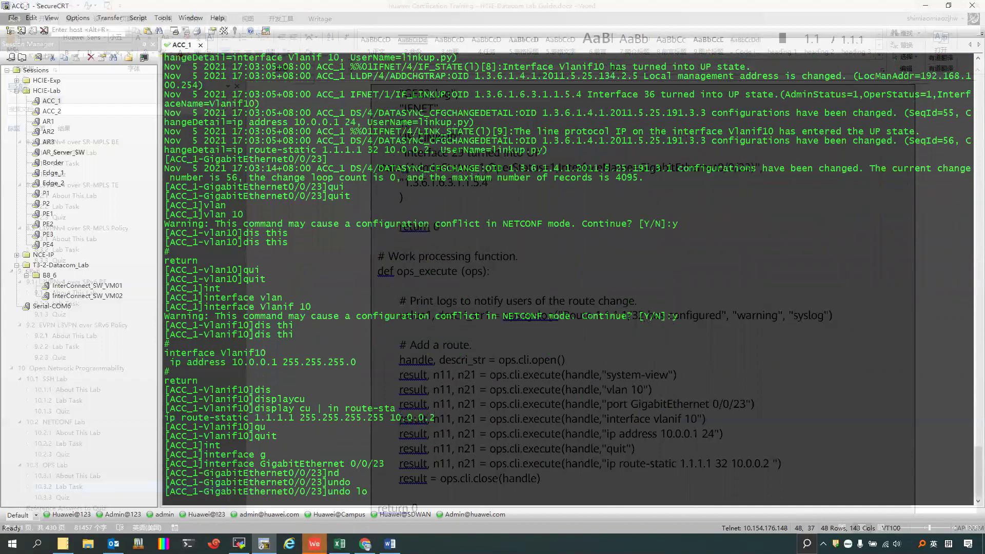
{"action": "key", "text": "Tab"}
{"action": "type", "text": "in"}
{"action": "key", "text": "Tab"}
{"action": "key", "text": "Return"}
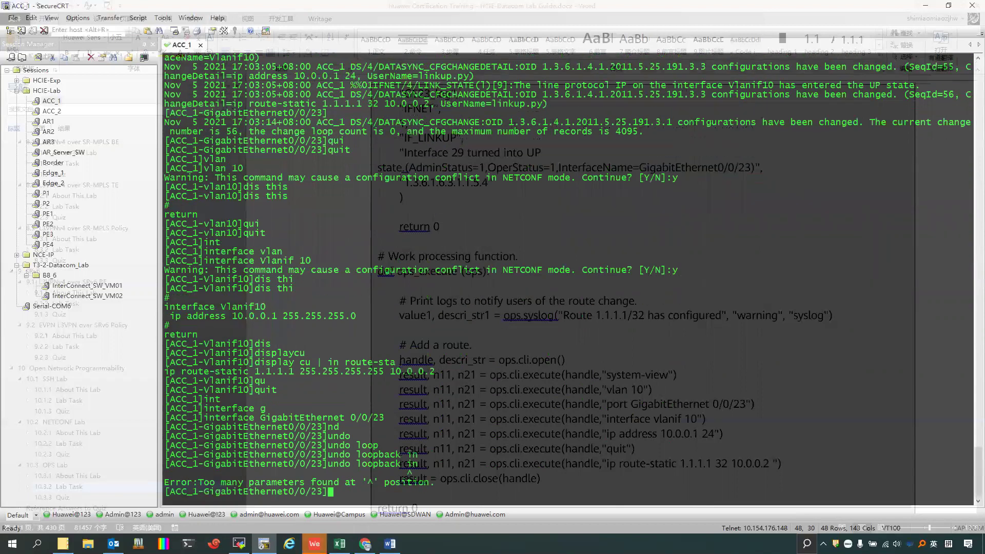
{"action": "key", "text": "Up"}
{"action": "key", "text": "BackSpace"}
{"action": "key", "text": "BackSpace"}
{"action": "key", "text": "Return"}
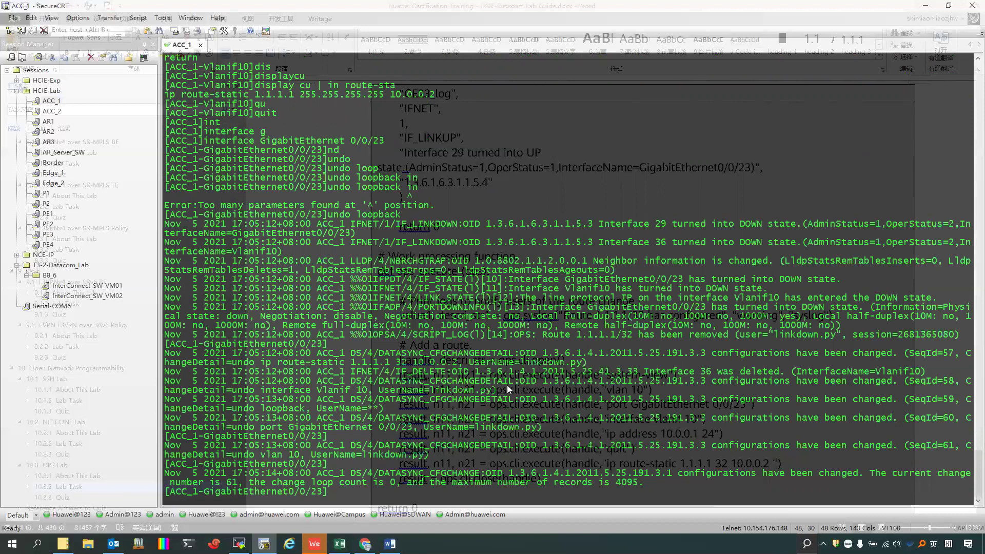
Examine the log entries about the Vlanif10 interface deletion and the linkdown.py configuration changes.
{"action": "mouse_move", "coordinate": [501, 382]}
{"action": "left_mouse_down"}
{"action": "mouse_move", "coordinate": [427, 390]}
{"action": "mouse_move", "coordinate": [502, 384]}
{"action": "left_mouse_up"}
{"action": "left_click_drag", "start_coordinate": [711, 378], "coordinate": [878, 382]}
{"action": "left_click_drag", "start_coordinate": [501, 389], "coordinate": [374, 390]}
{"action": "left_click", "coordinate": [446, 391]}
Quit the interface view and check for static routes with display current-configuration filtered by in route-sta.
{"action": "type", "text": "qui"}
{"action": "key", "text": "Tab"}
{"action": "key", "text": "Return"}
{"action": "type", "text": "dis"}
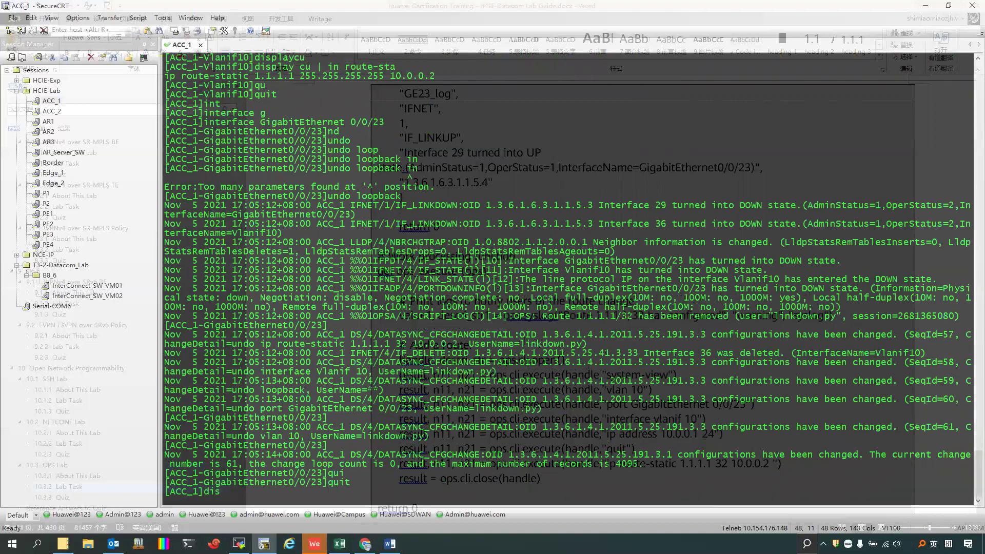
{"action": "key", "text": "Tab"}
{"action": "type", "text": "cu"}
{"action": "key", "text": "Tab"}
{"action": "type", "text": "| in route-sta"}
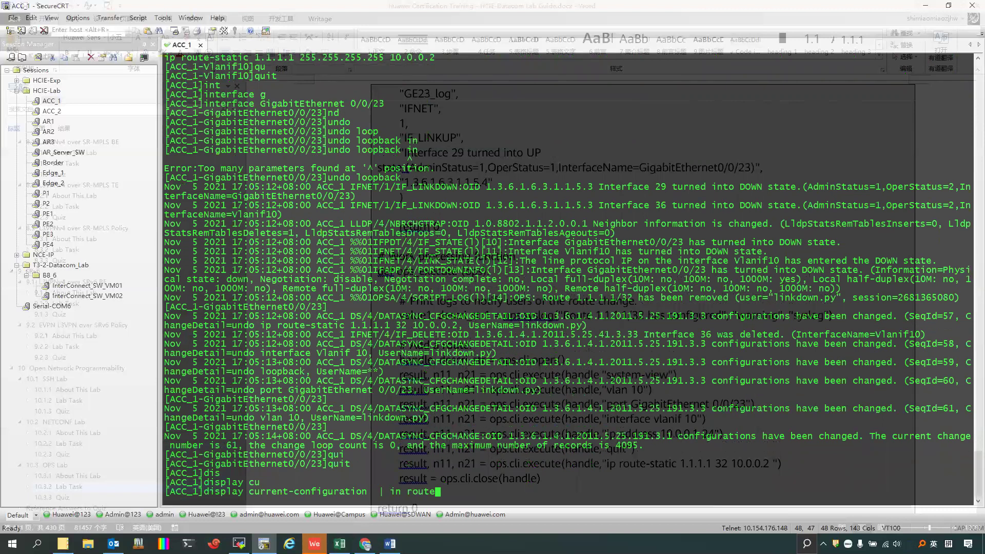
{"action": "key", "text": "Return"}
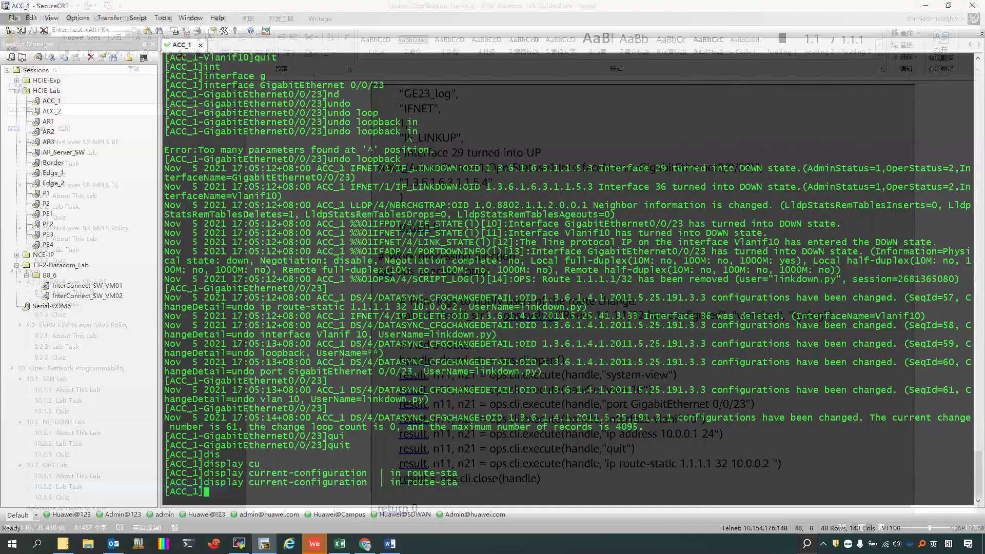
Display the brief IP interface information on ACC_1.
{"action": "type", "text": "dis"}
{"action": "key", "text": "Tab"}
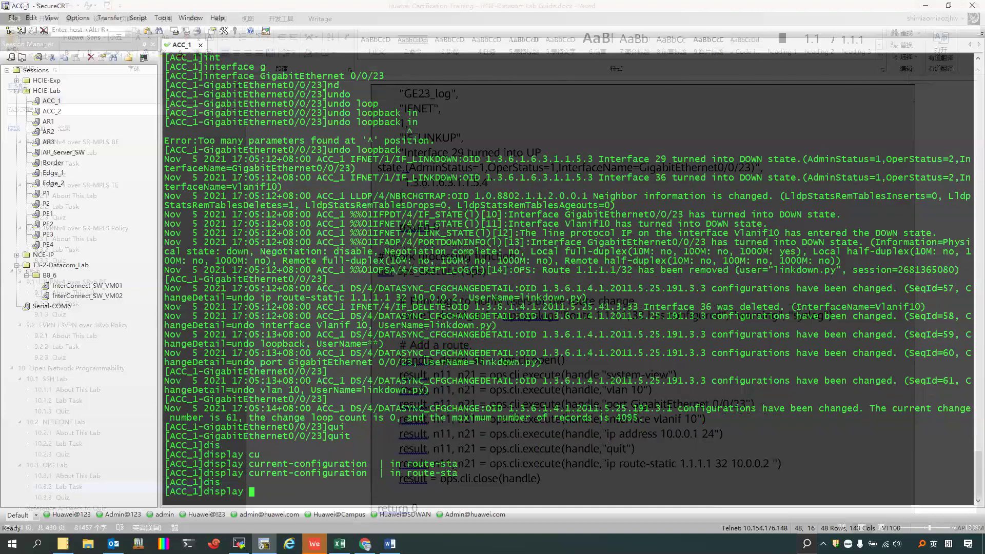
{"action": "type", "text": "ip int"}
{"action": "key", "text": "Tab"}
{"action": "type", "text": "bri"}
{"action": "key", "text": "Tab"}
{"action": "key", "text": "Return"}
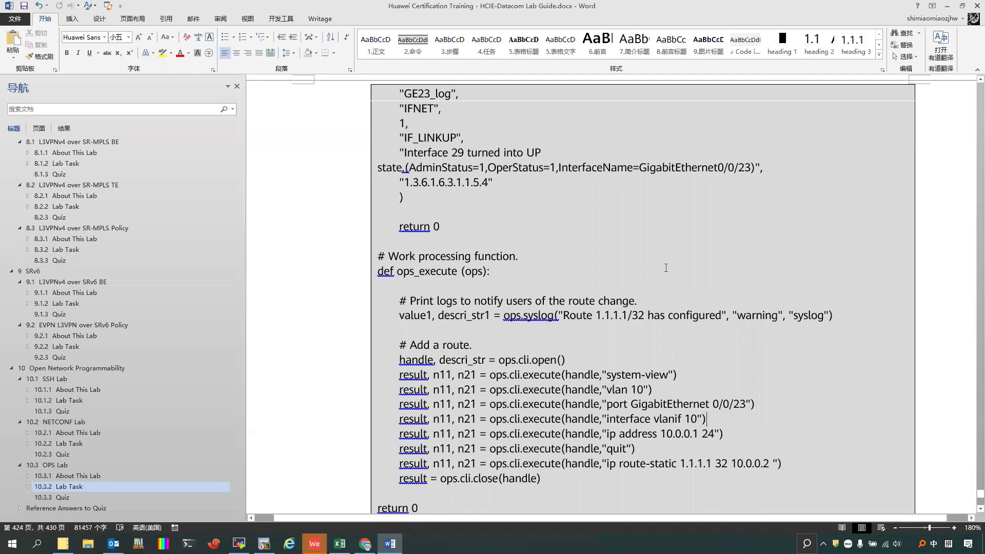
Switch to the Word lab guide and review the linkdown.py script in the OPS Lab task.
{"action": "scroll", "coordinate": [666, 267], "scroll_direction": "down", "scroll_amount": 5}
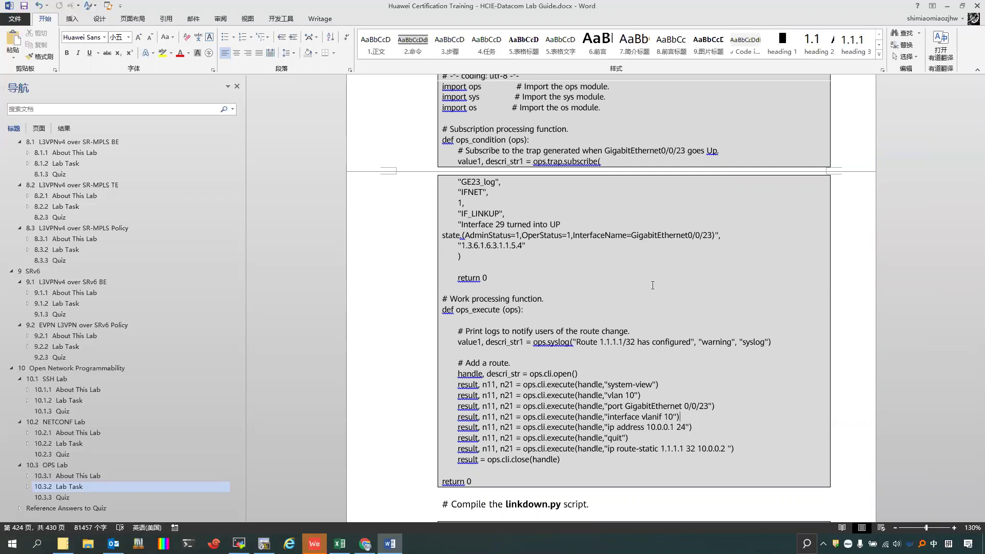
{"action": "scroll", "coordinate": [641, 292], "scroll_direction": "down", "scroll_amount": 15}
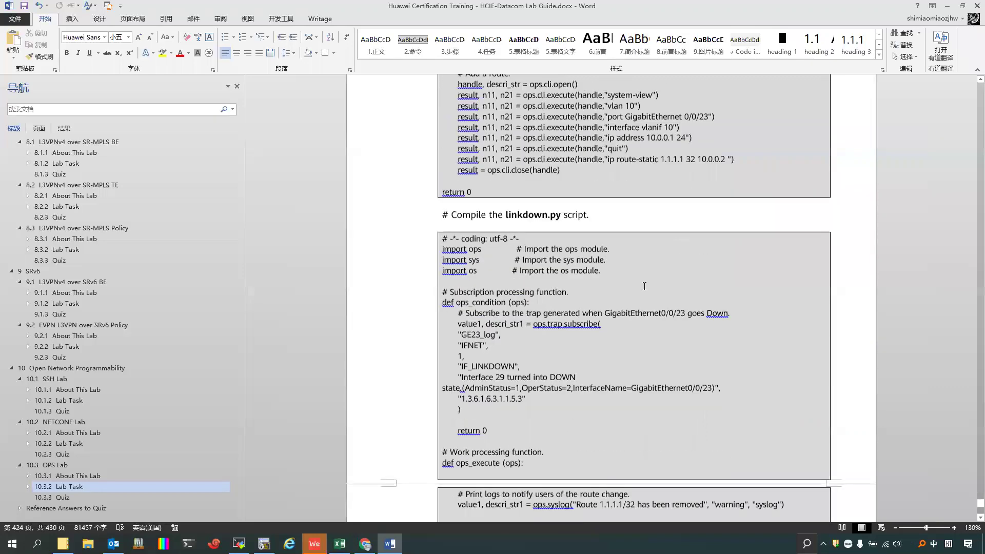